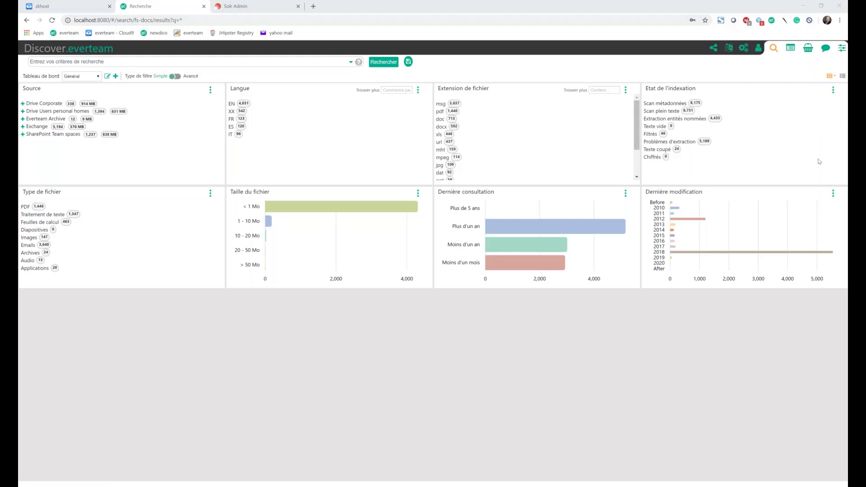
Check the document list, return to the dashboard view and move the Type de fichier facet to the first position.
left_click(842, 74)
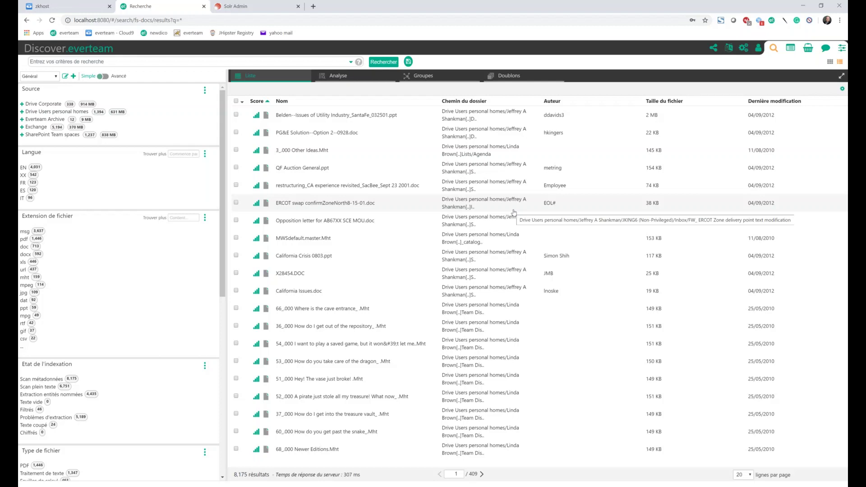
left_click(830, 63)
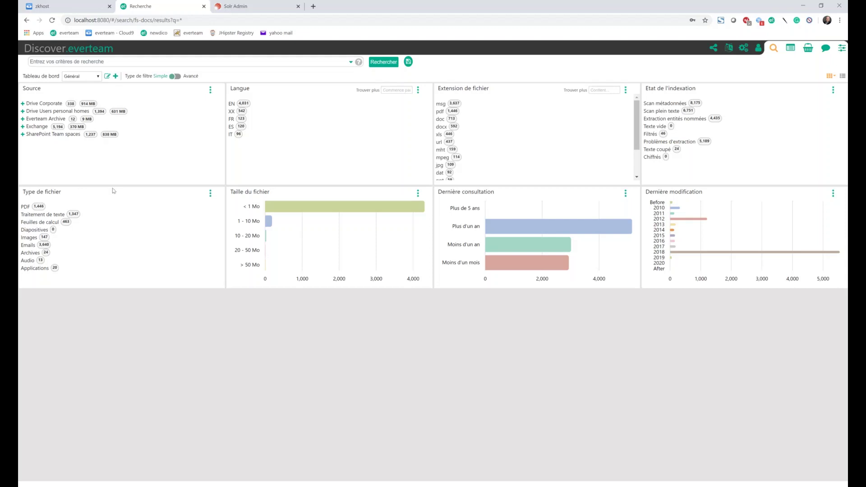
left_click_drag(114, 191, 90, 90)
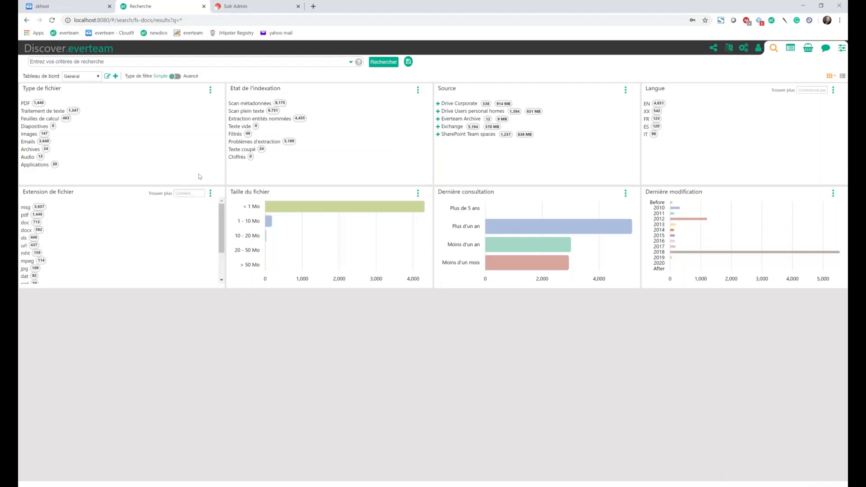
Try the Dernière consultation facet as a table and a list, and set its visualization to TreeMap.
left_click(625, 193)
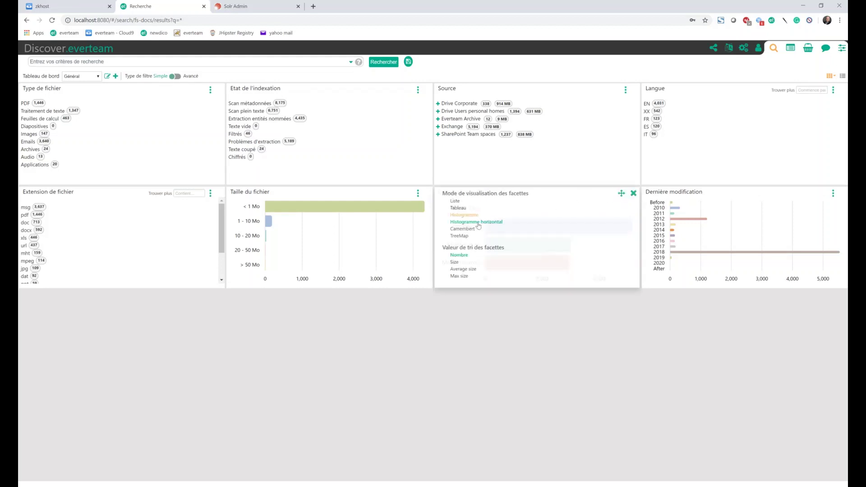
left_click(478, 209)
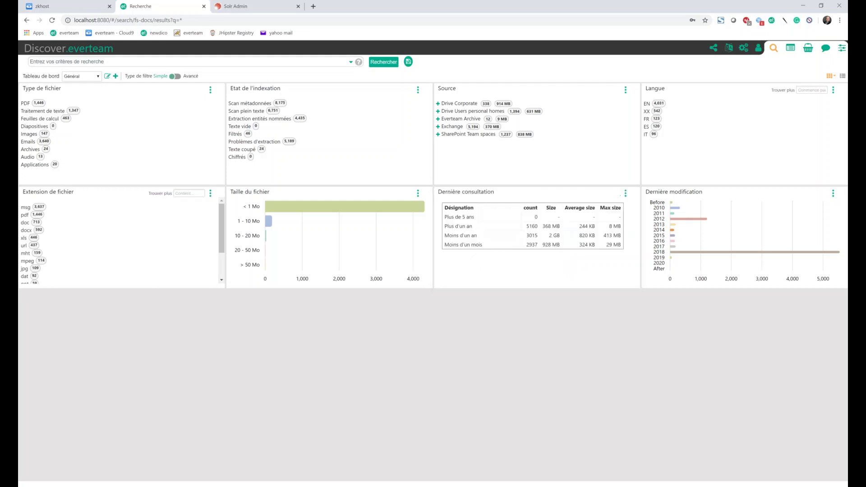
left_click(487, 203)
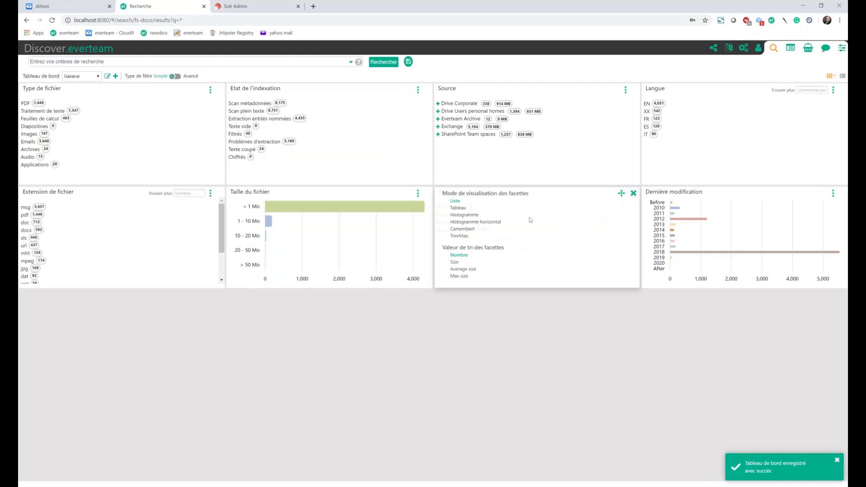
left_click(478, 236)
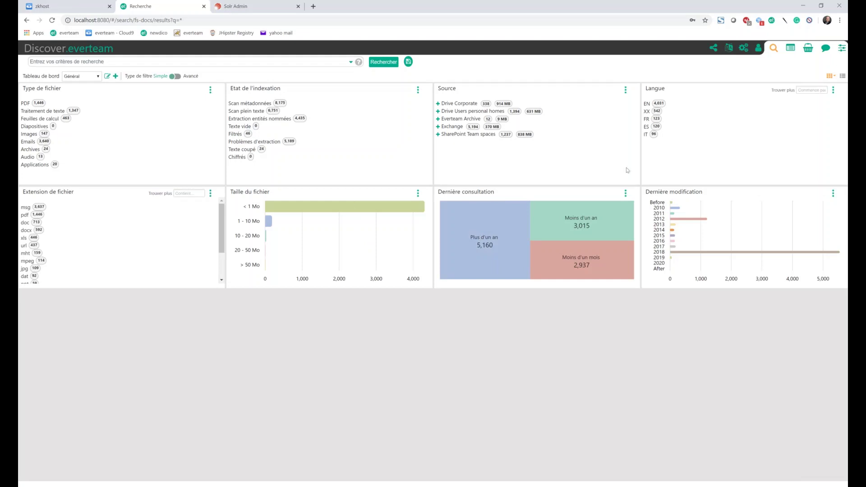
Switch to the document list, search for "contrat" and sort the results from highest to lowest score.
left_click(842, 75)
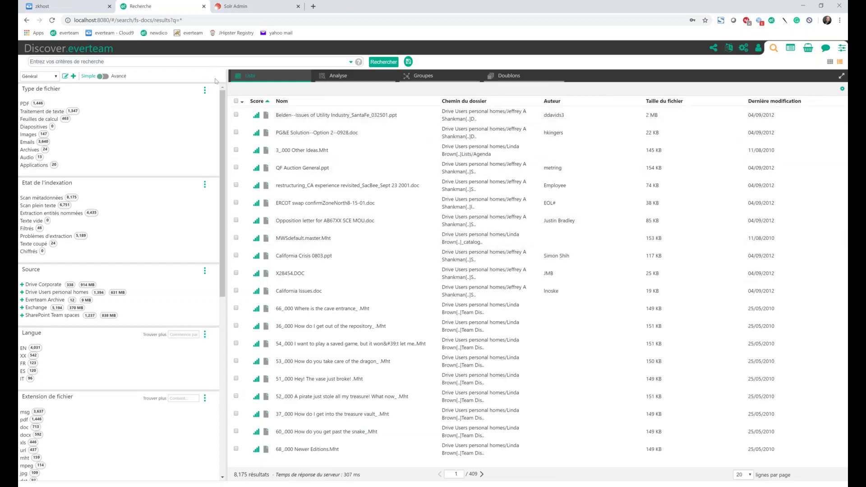
left_click(214, 58)
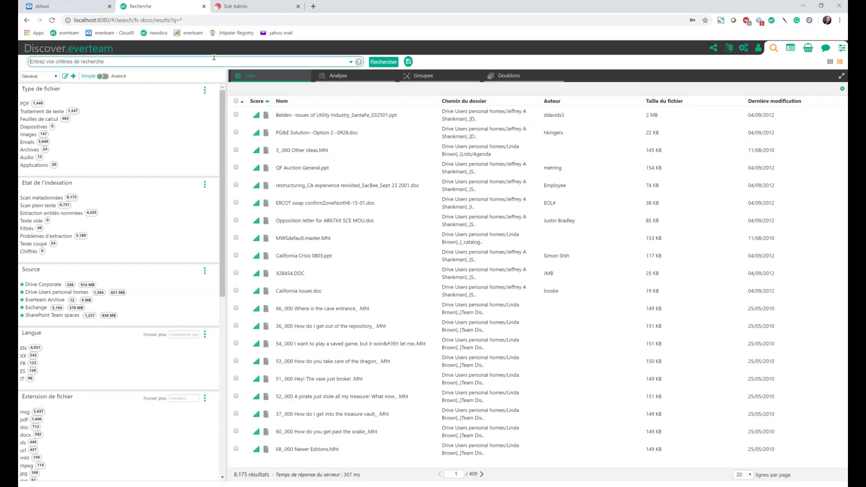
type("contrat")
key("Return")
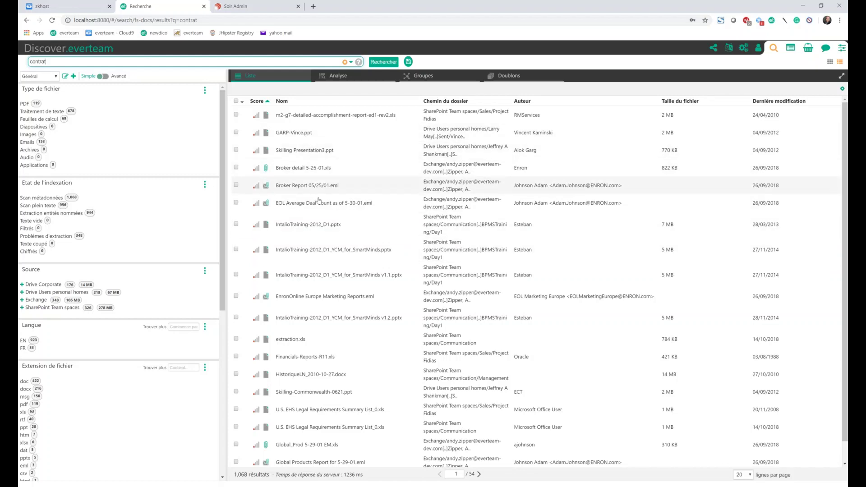
left_click(266, 103)
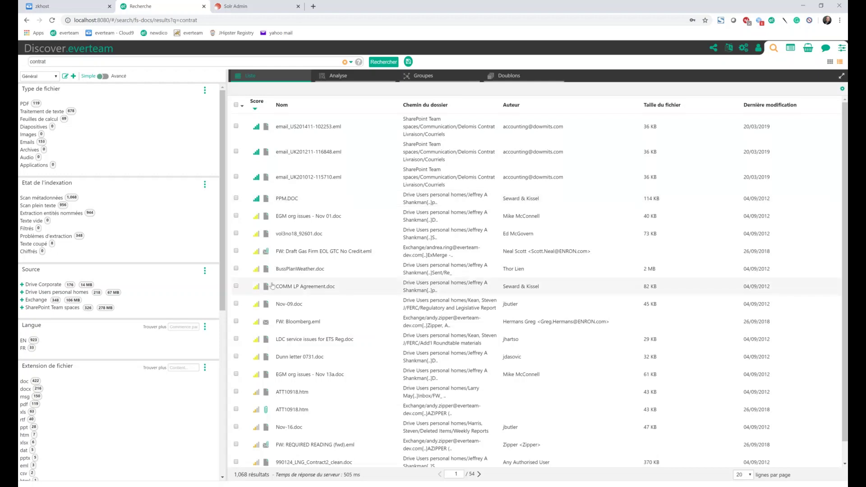
Open PPM.DOC from the results and examine its system, application and enriched metadata.
left_click(318, 198)
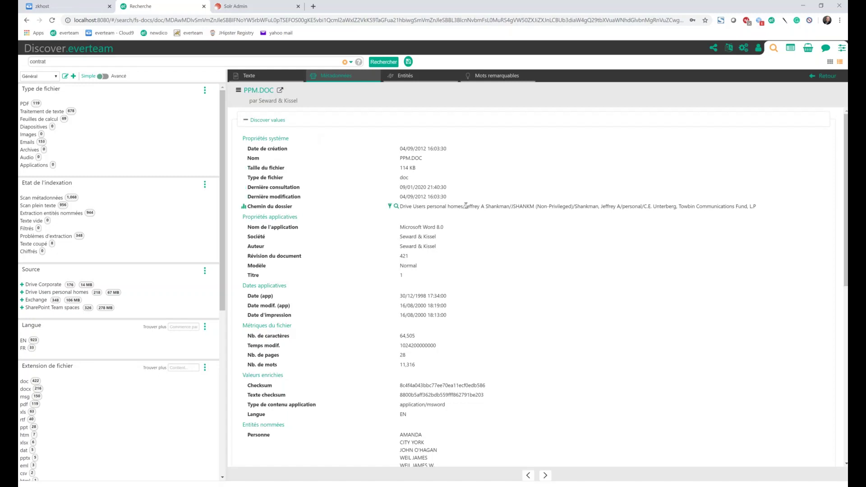
scroll(386, 266, "down", 1)
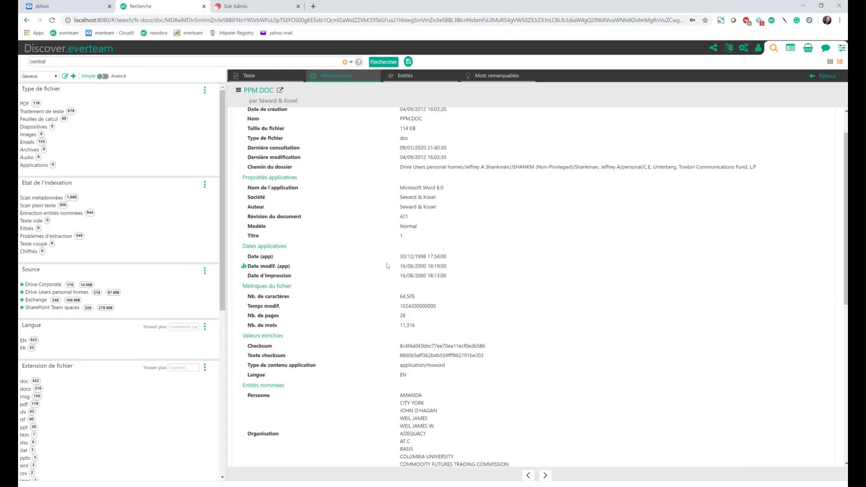
scroll(387, 266, "down", 2)
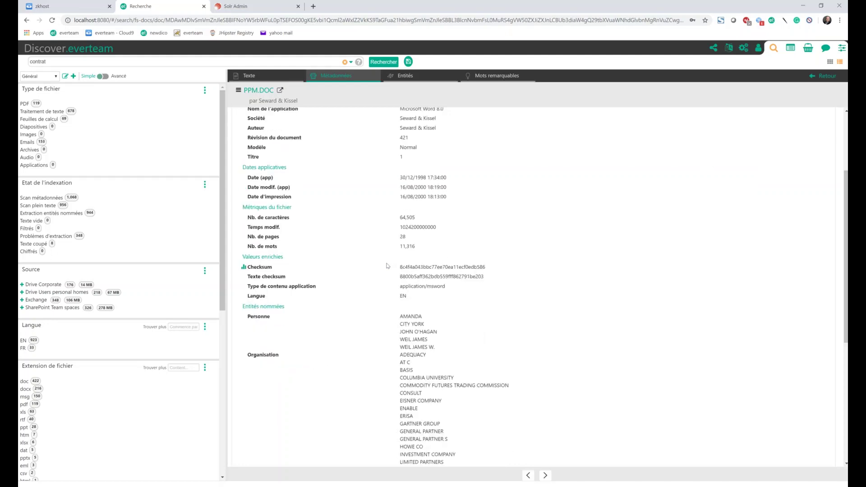
scroll(386, 266, "up", 3)
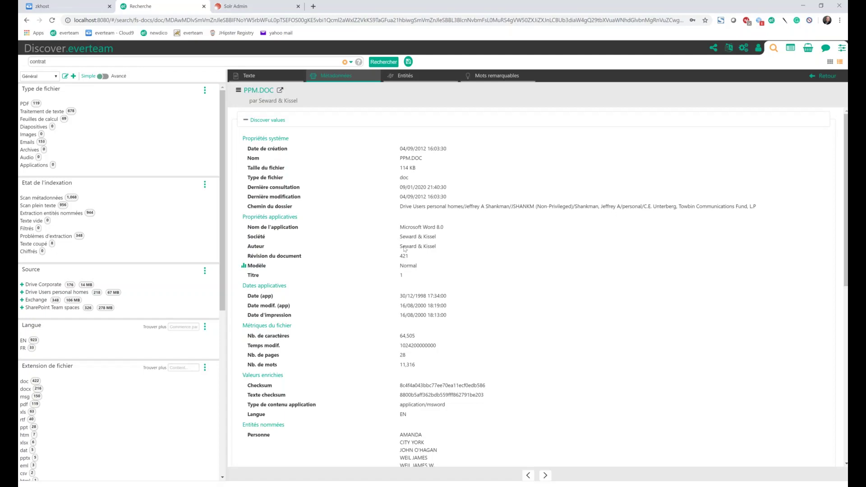
Examine the remarkable words of PPM.DOC and step through the occurrences of the searched term in its text.
left_click(498, 81)
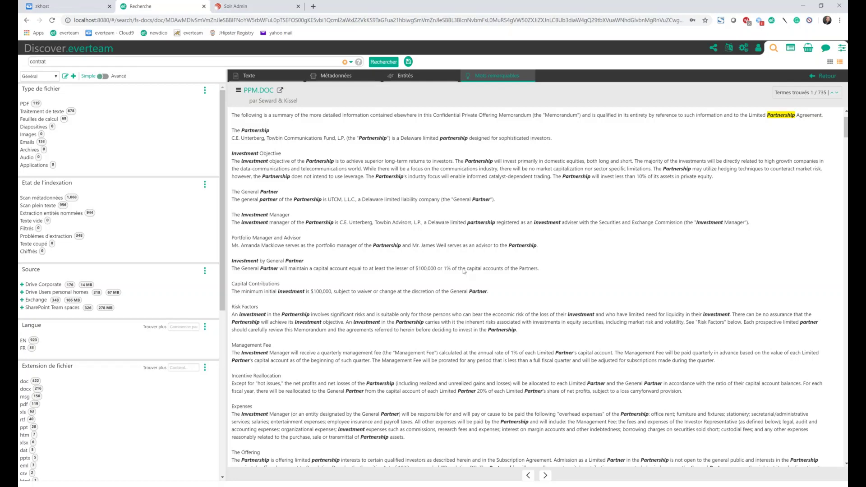
left_click(271, 79)
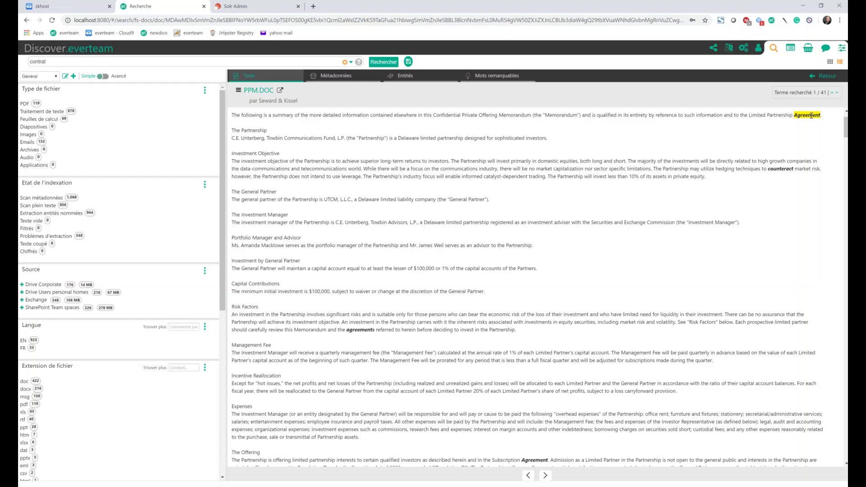
scroll(810, 116, "down", 5)
left_click(836, 94)
left_click(836, 93)
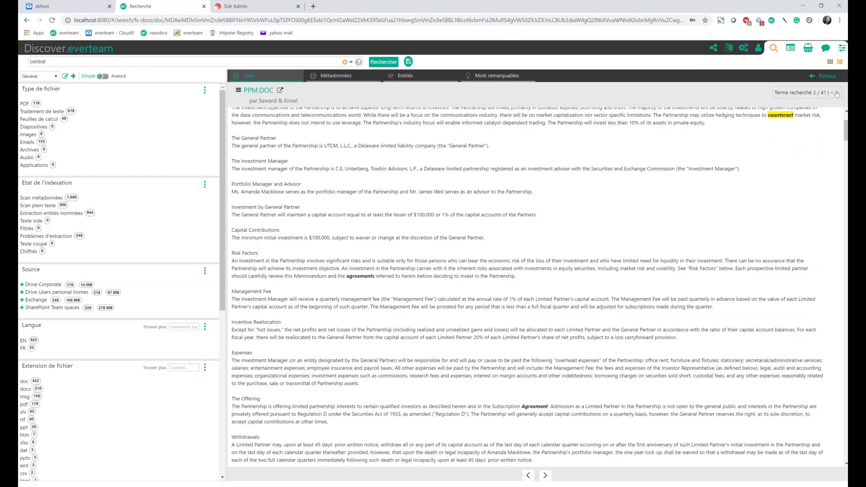
left_click(836, 94)
left_click(836, 93)
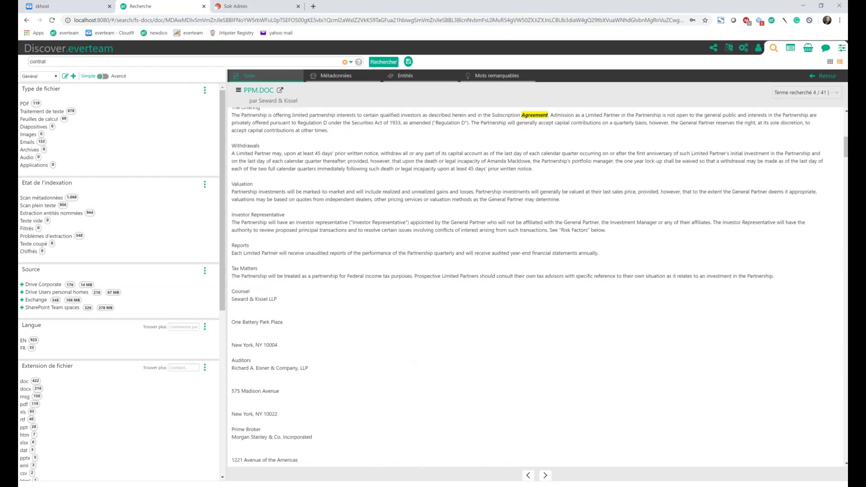
left_click(835, 92)
double_click(835, 92)
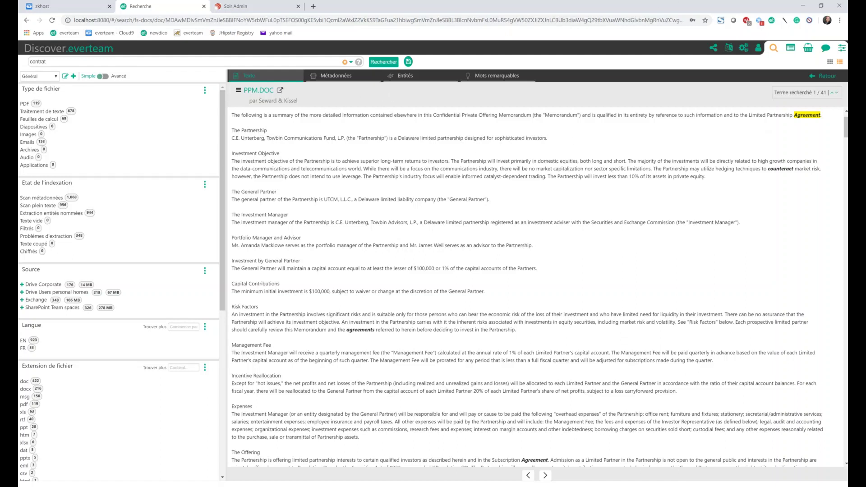
Examine the extracted entities of PPM.DOC and locate the ERISA and CITY YORK entities in its text.
left_click(336, 75)
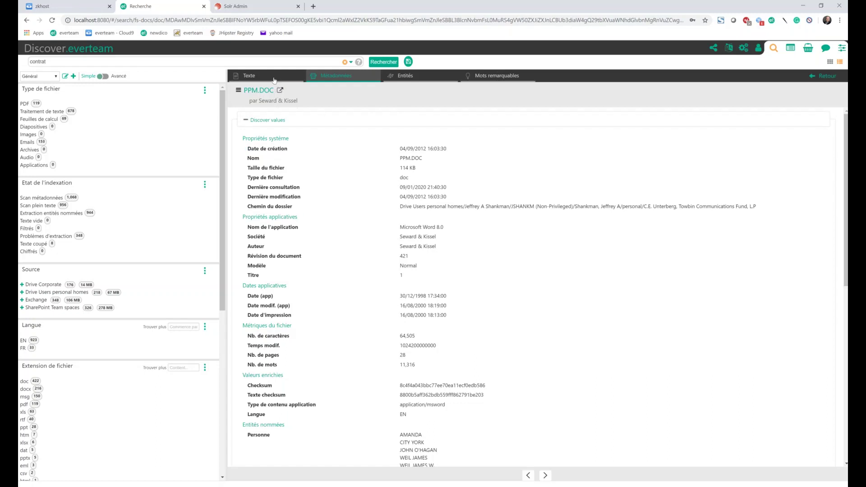
left_click(404, 76)
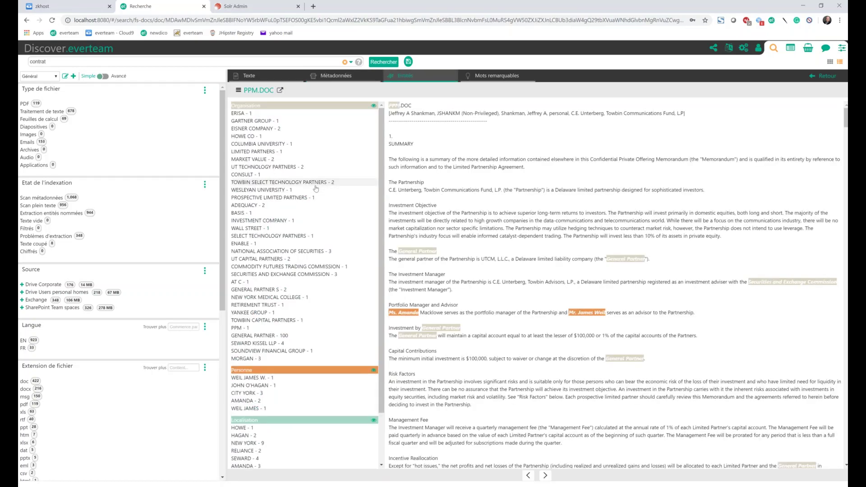
left_click(327, 213)
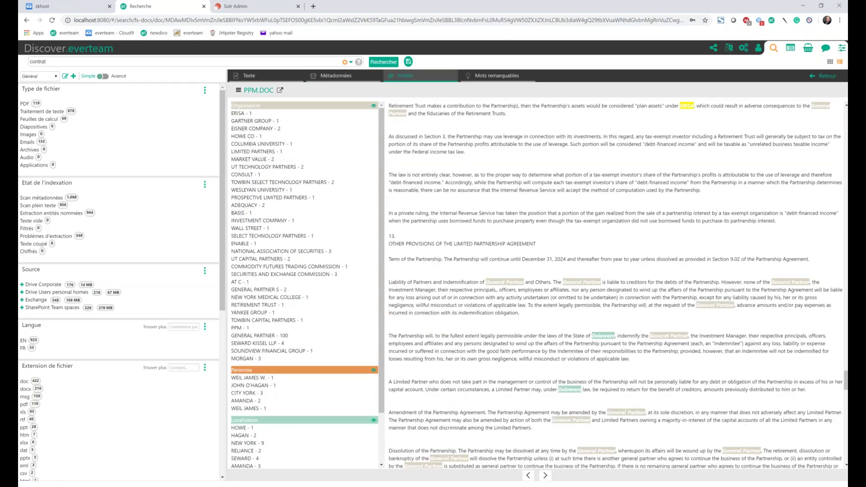
scroll(269, 340, "down", 2)
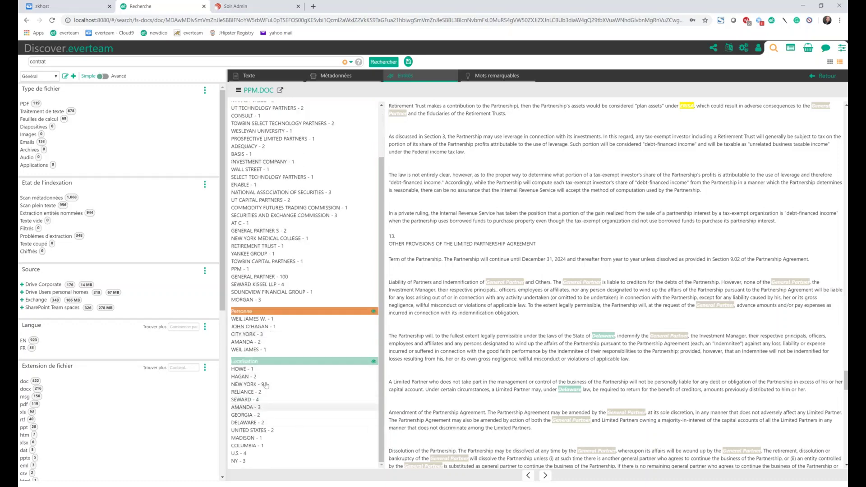
left_click(257, 337)
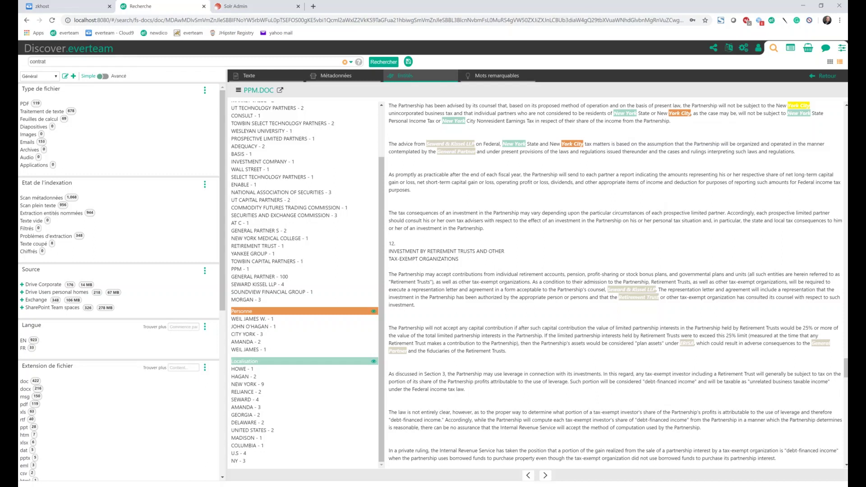
Review the named entities in PPM.DOC's metadata and the document's available actions, and return to the results list.
left_click(335, 78)
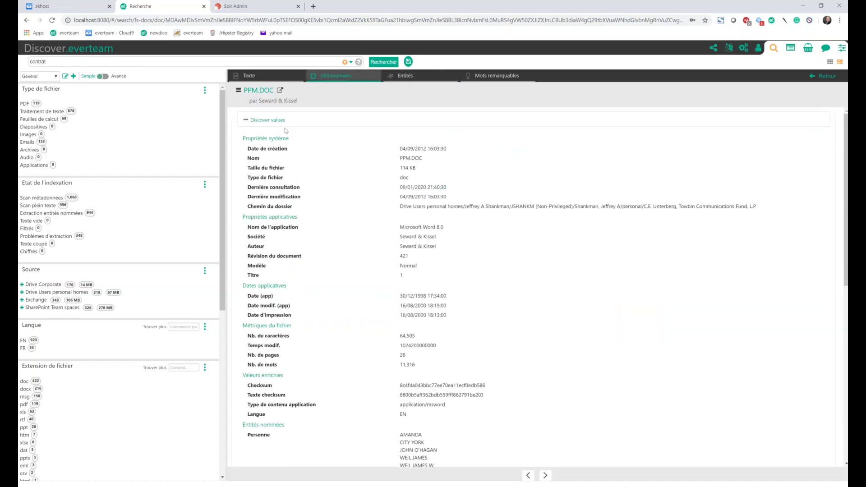
scroll(302, 353, "down", 5)
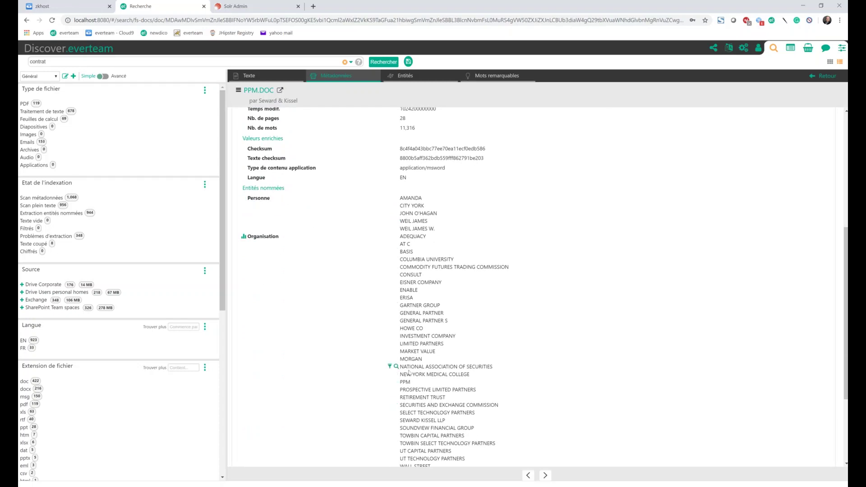
scroll(408, 372, "down", 3)
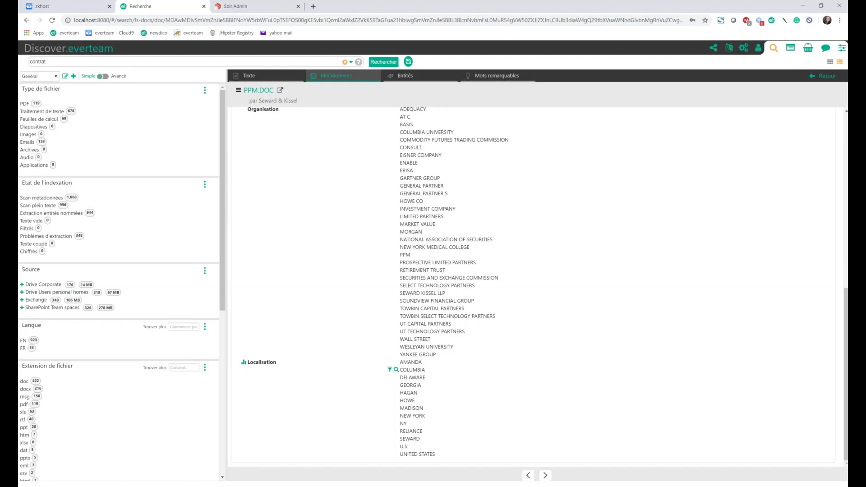
scroll(533, 284, "up", 10)
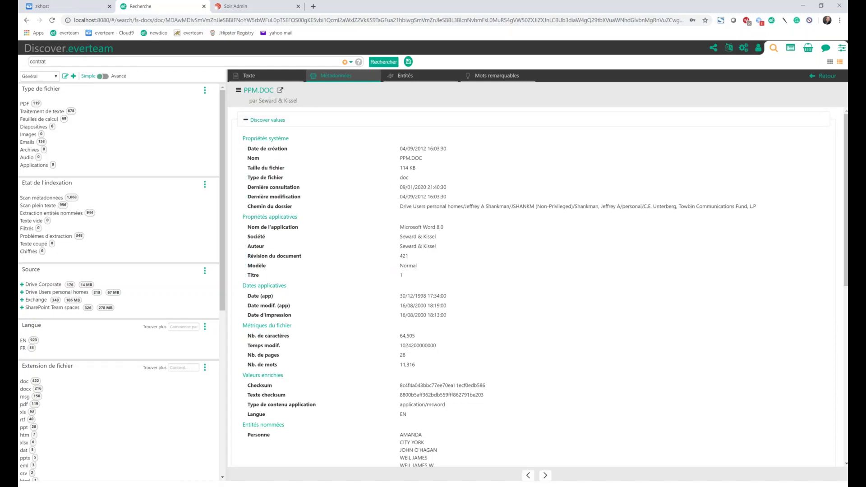
left_click(239, 91)
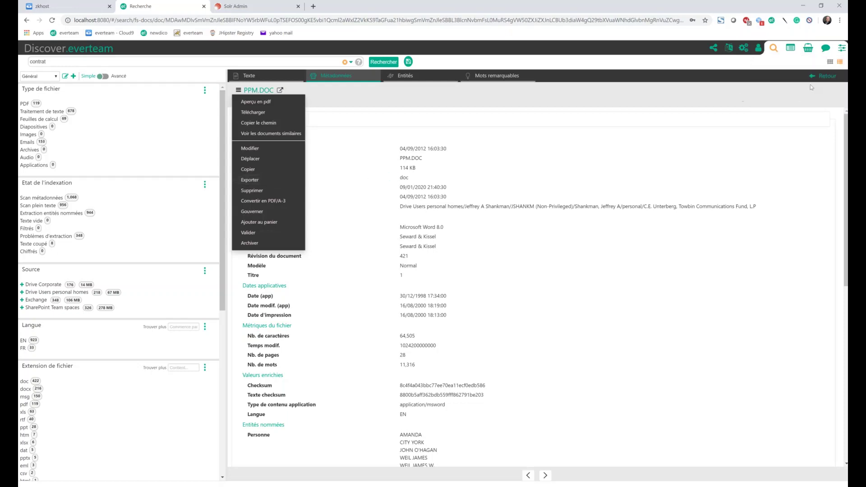
left_click(829, 76)
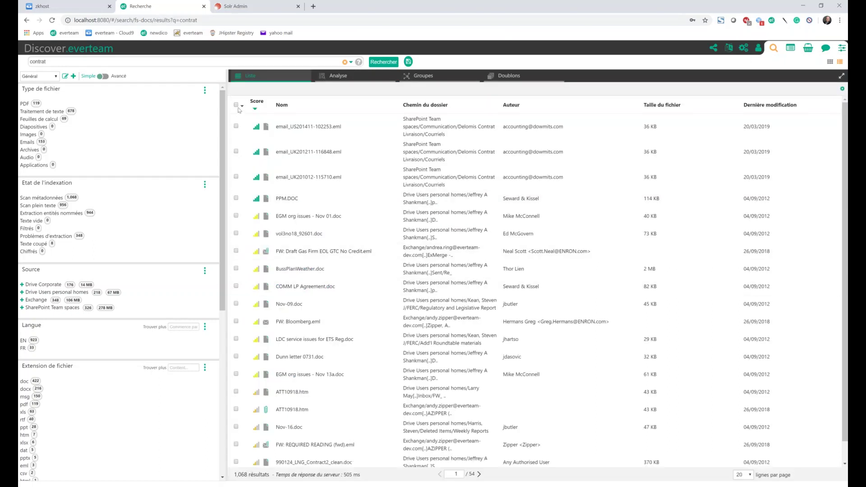
Select all documents on the current results page and check the options for extending the selection.
left_click(235, 105)
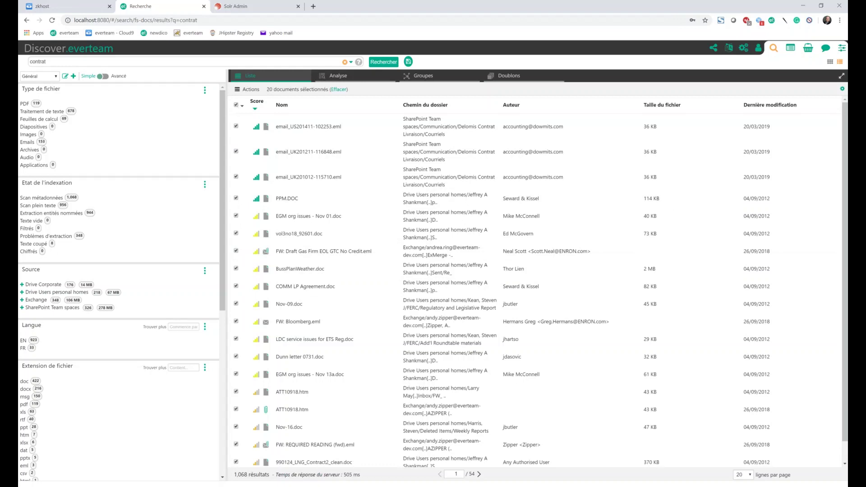
left_click(242, 106)
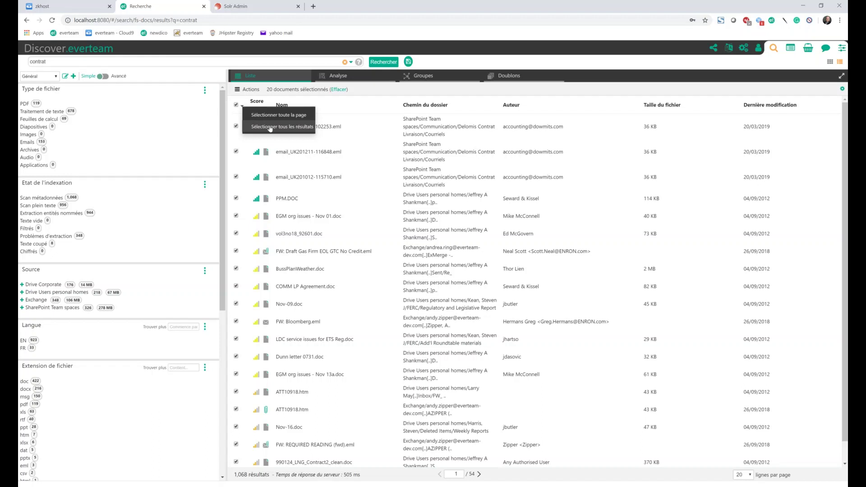
left_click(472, 62)
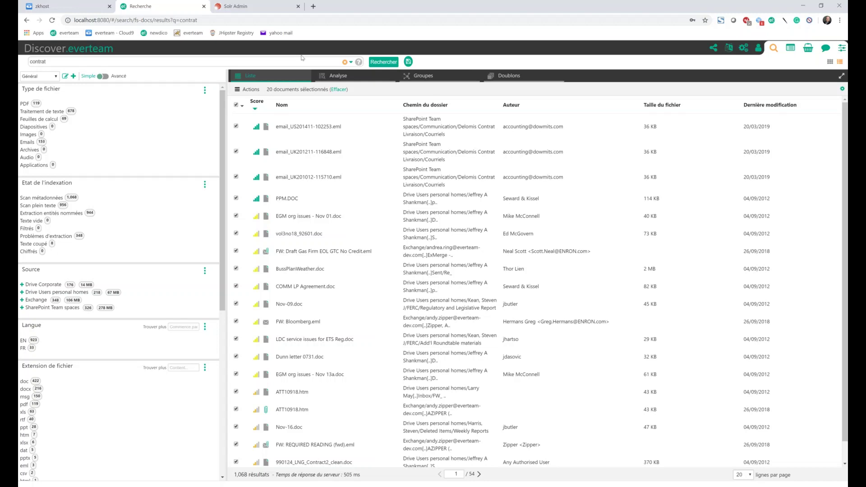
Try to save the search as "zefghjk" with the Gouverner action, then discard the unsaved search and dismiss the error notification.
left_click(408, 61)
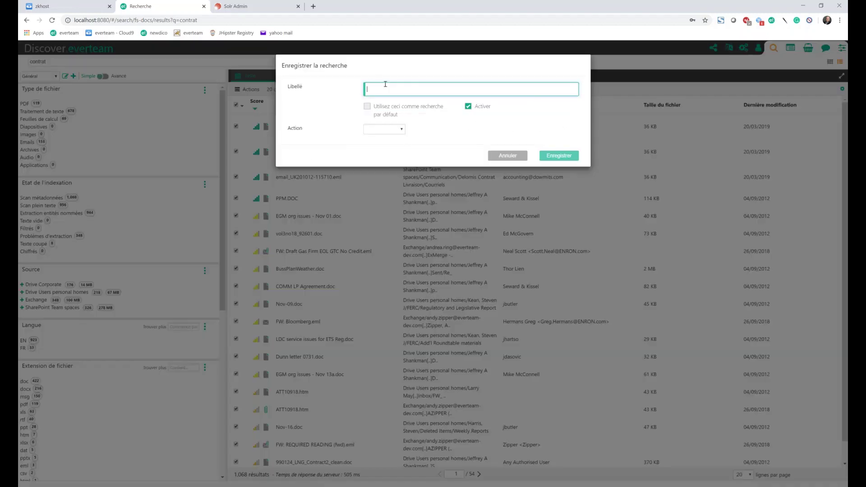
type("zefghjk")
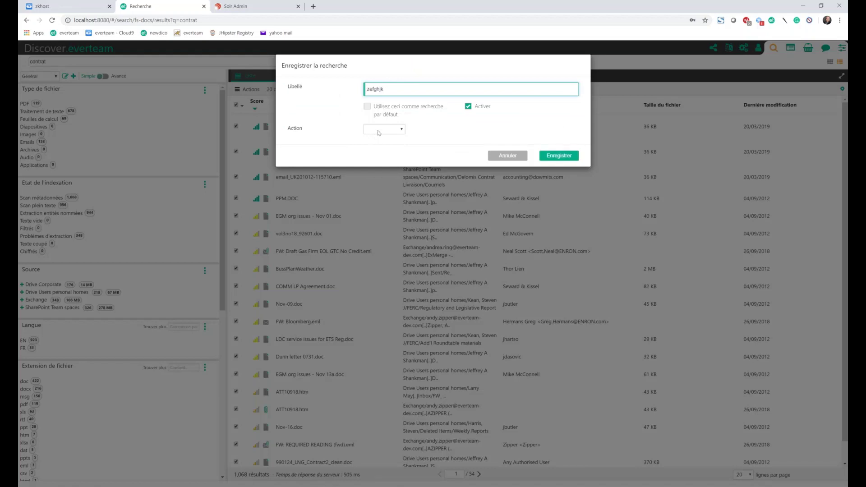
left_click(379, 131)
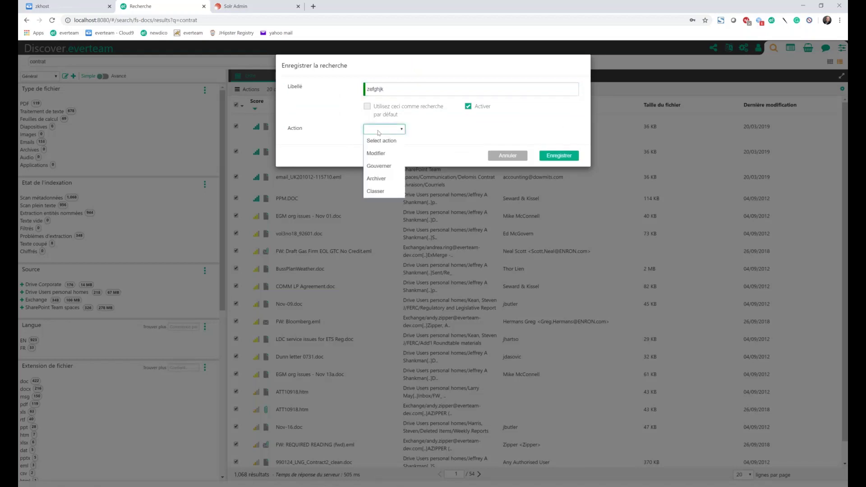
left_click(387, 167)
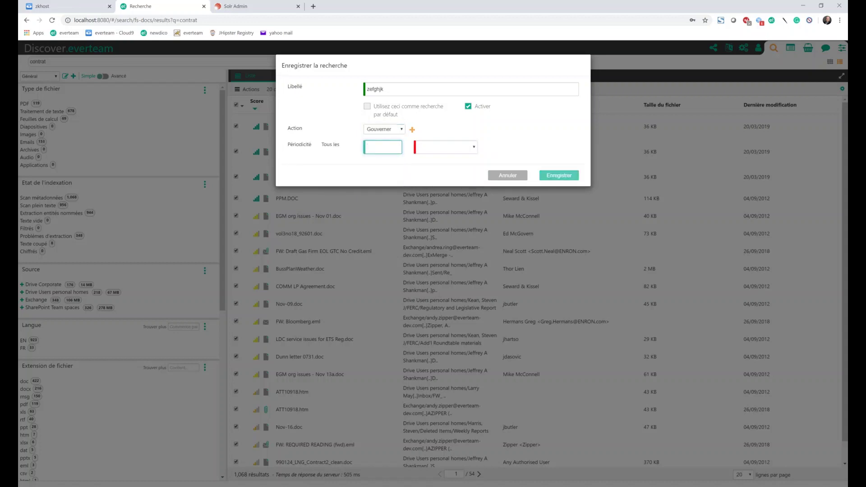
left_click(412, 129)
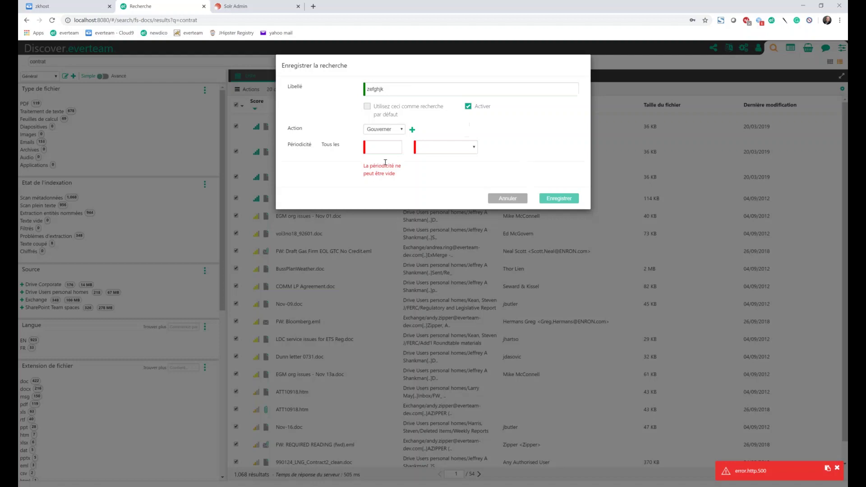
left_click(383, 147)
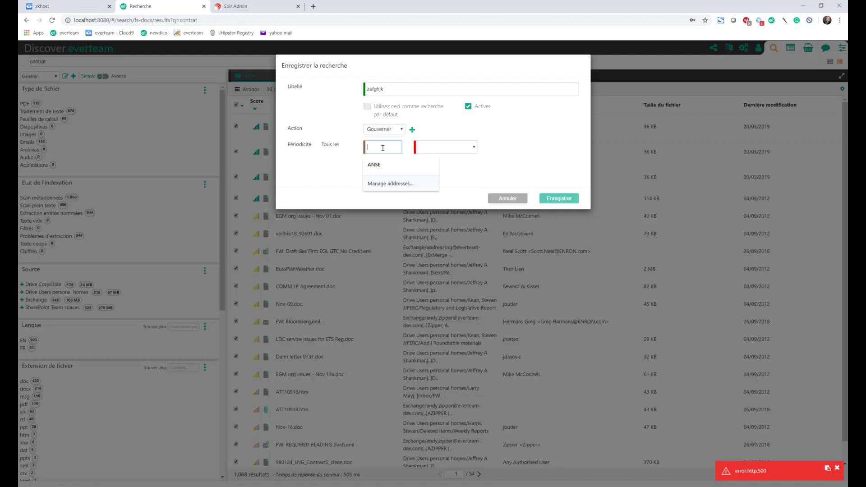
left_click(331, 175)
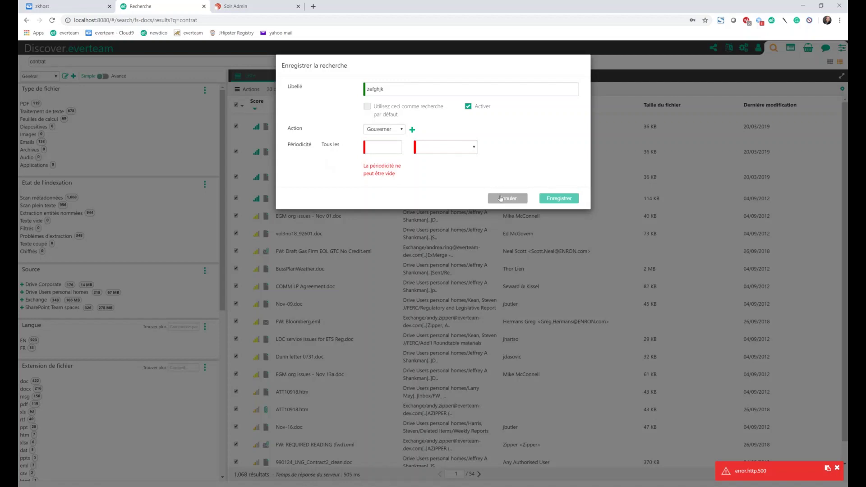
left_click(501, 199)
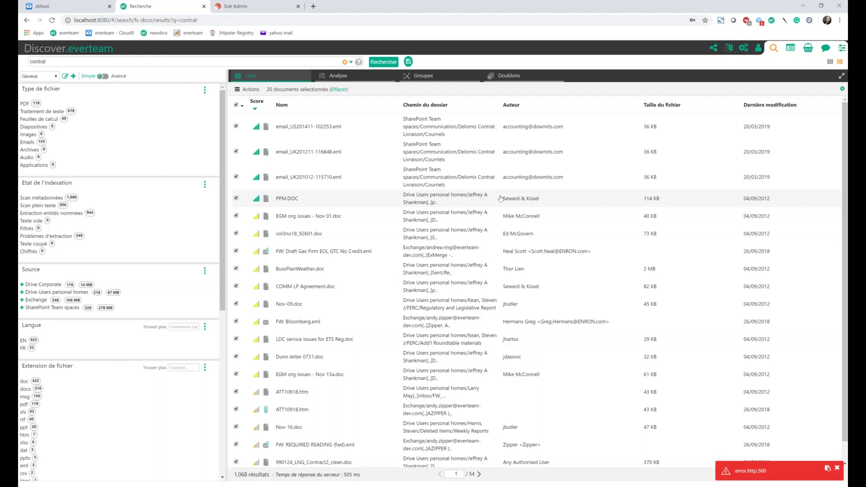
left_click(836, 468)
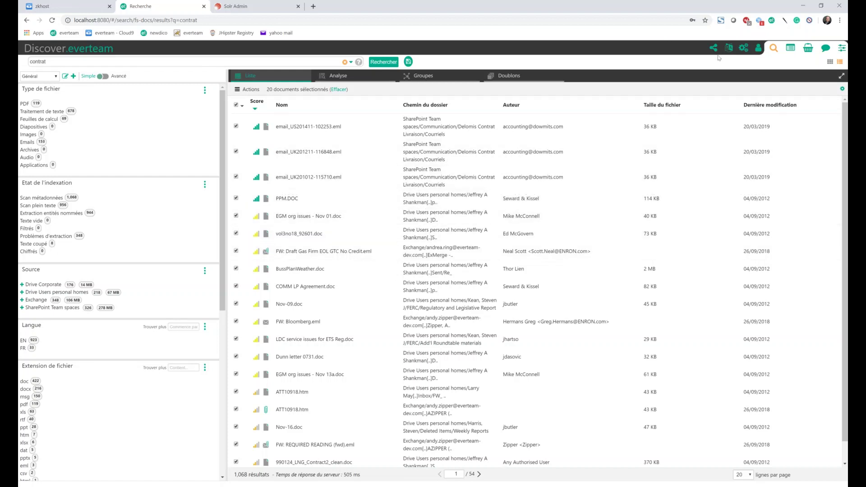
Review the list of configured data sources and the metadata declarations in the administration area.
left_click(841, 48)
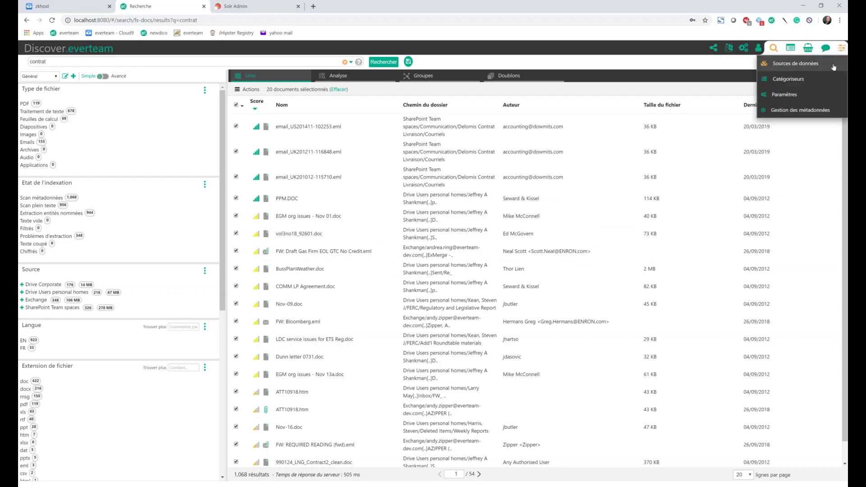
left_click(833, 66)
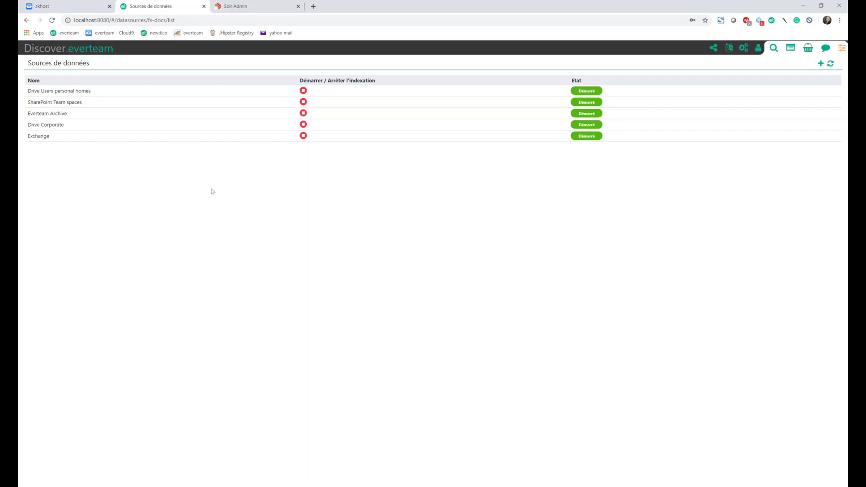
left_click(841, 48)
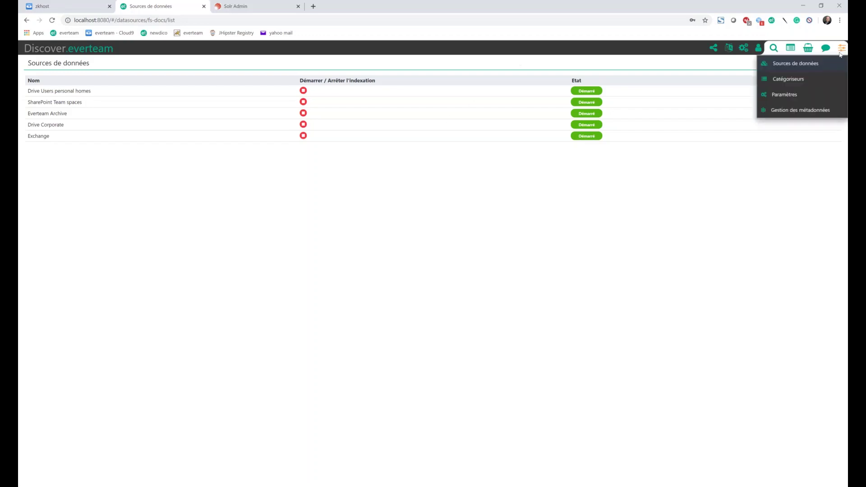
left_click(801, 110)
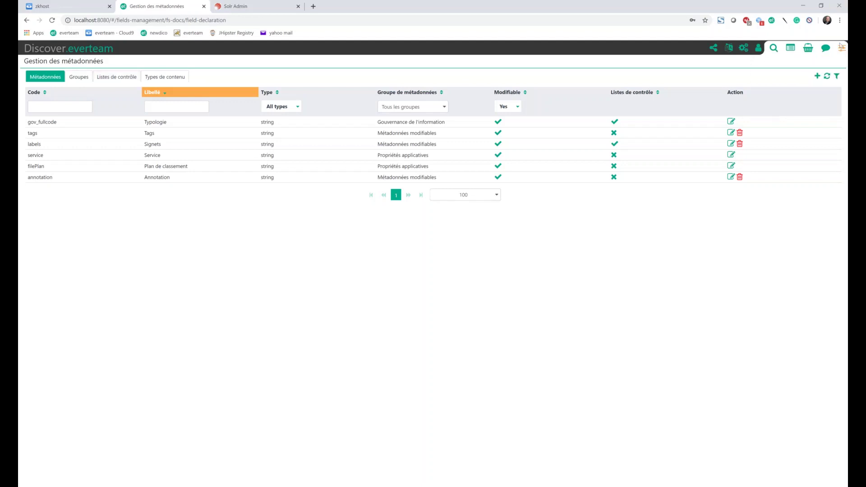
Review the categorizer management page and the application parameters, and return to the "contrat" search results.
mouse_move(839, 49)
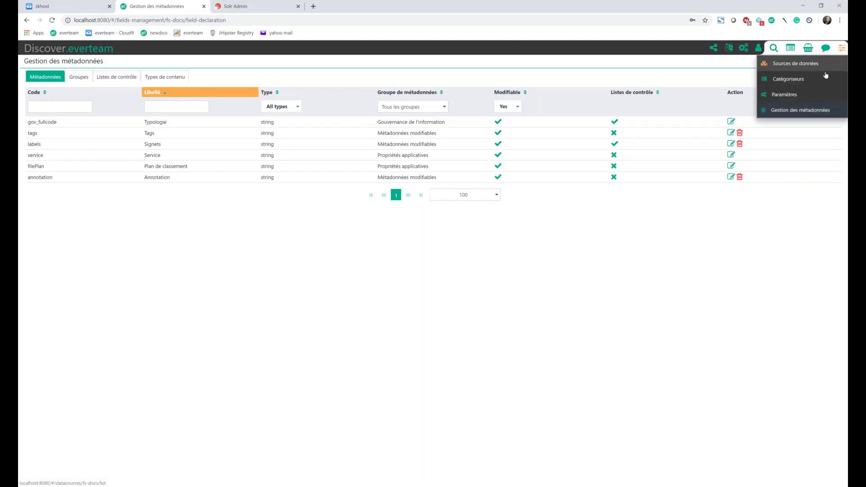
left_click(825, 77)
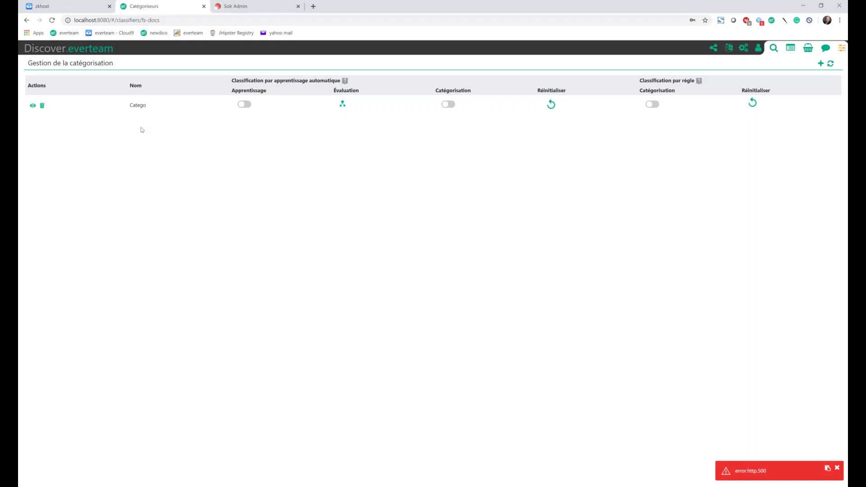
left_click(841, 48)
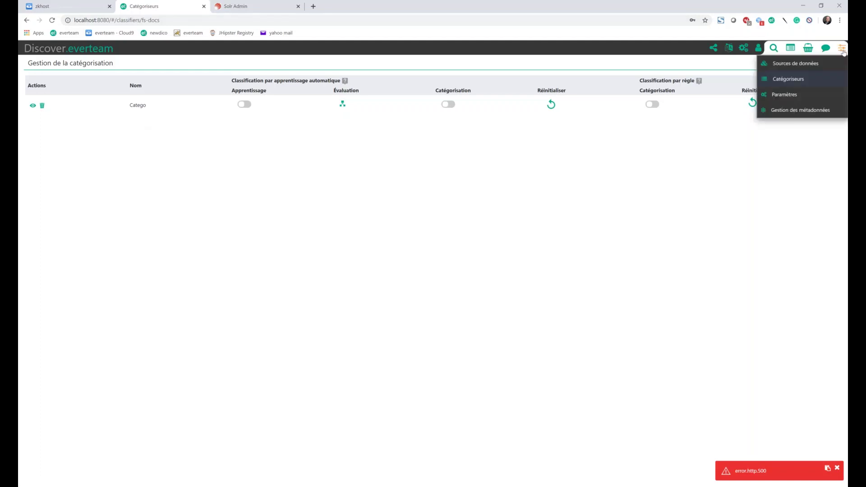
left_click(822, 93)
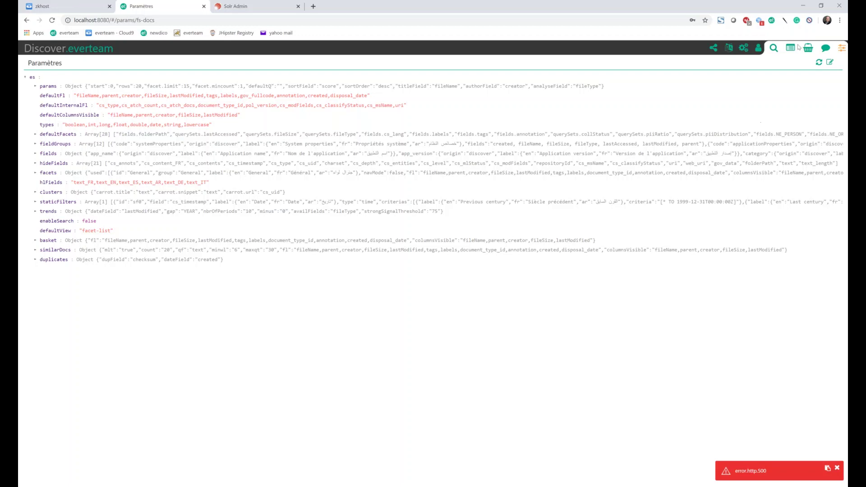
left_click(773, 49)
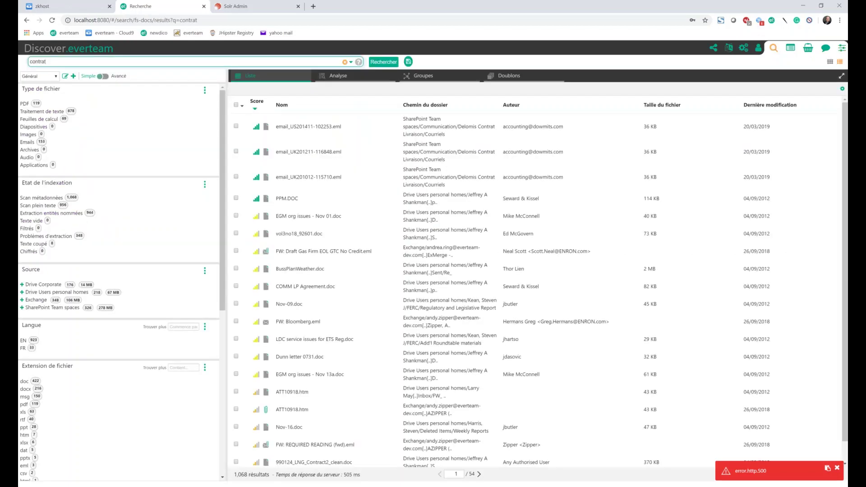
Switch to the PowerPoint presentation webinar 200318.pptx, start the slideshow from slide 26 and advance to the next slide.
key("alt+Tab")
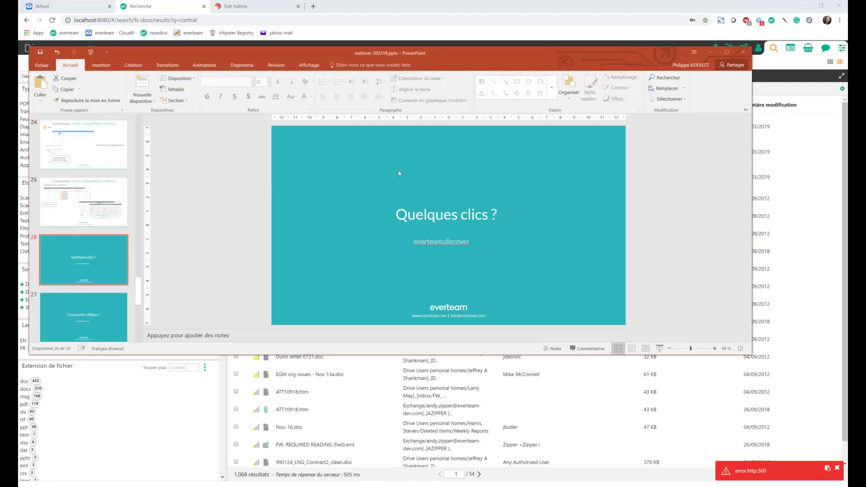
left_click(732, 54)
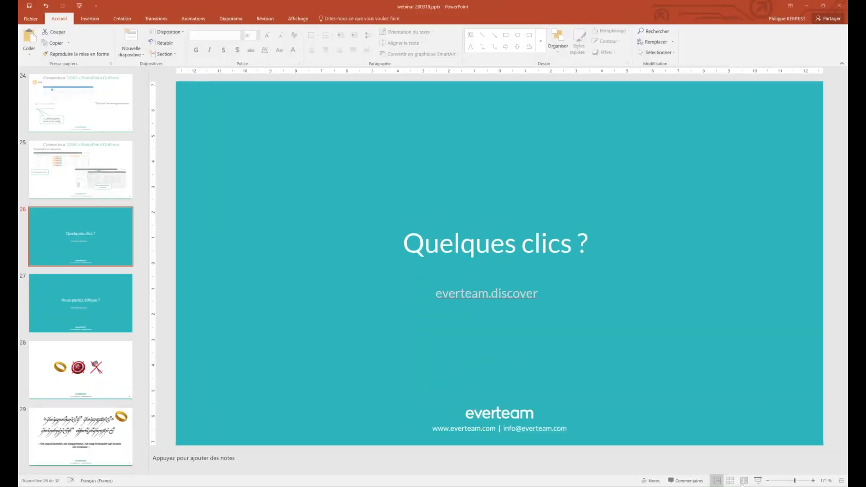
left_click(757, 480)
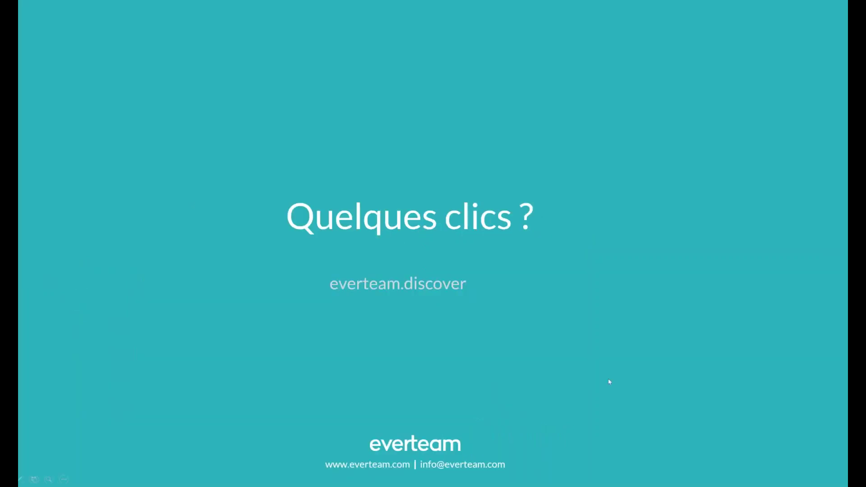
key("Right")
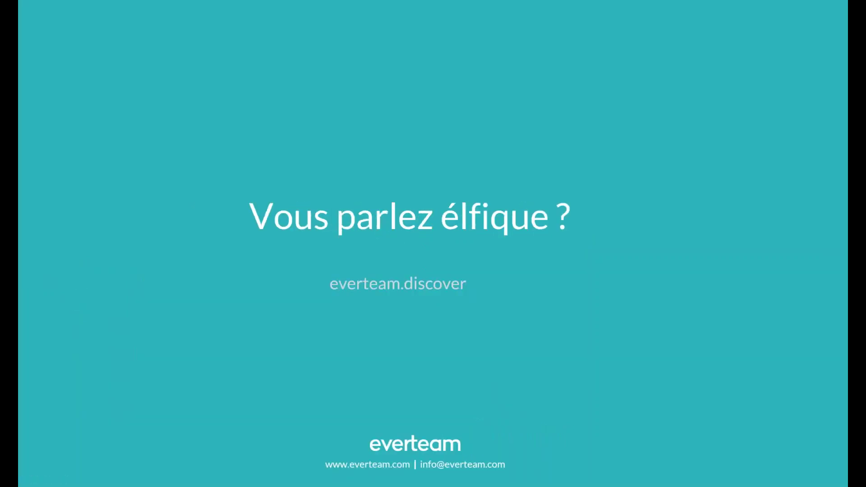